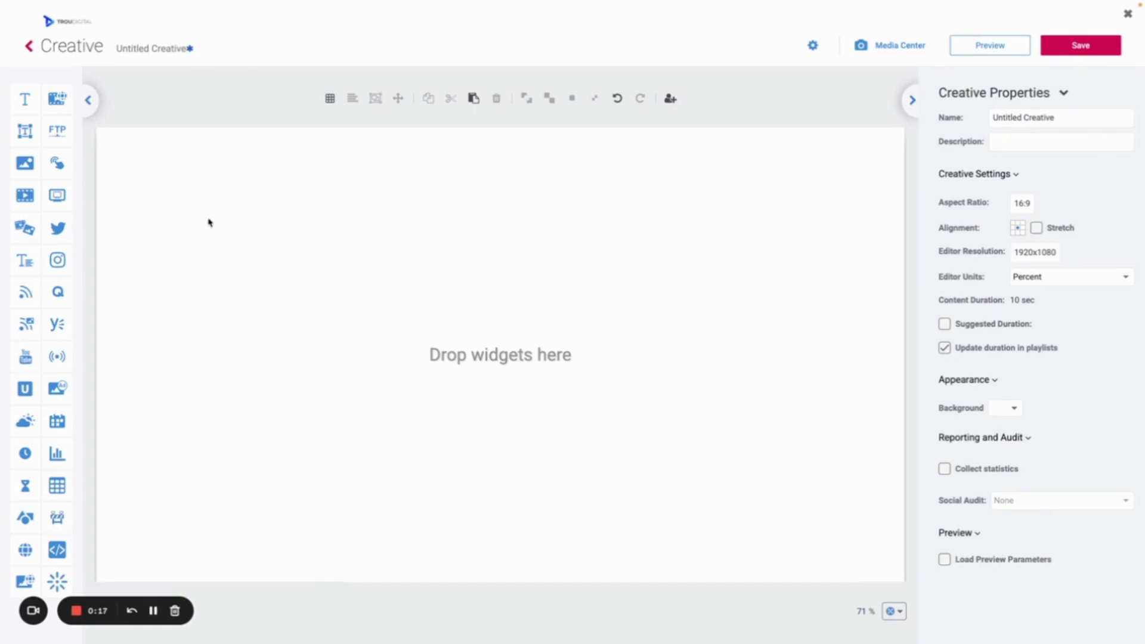
# Add a ticker widget to the canvas and stretch it to about 95% wide and 18% high
pyautogui.moveTo(34, 261); pyautogui.dragTo(397, 303)
pyautogui.moveTo(351, 266); pyautogui.dragTo(109, 264)
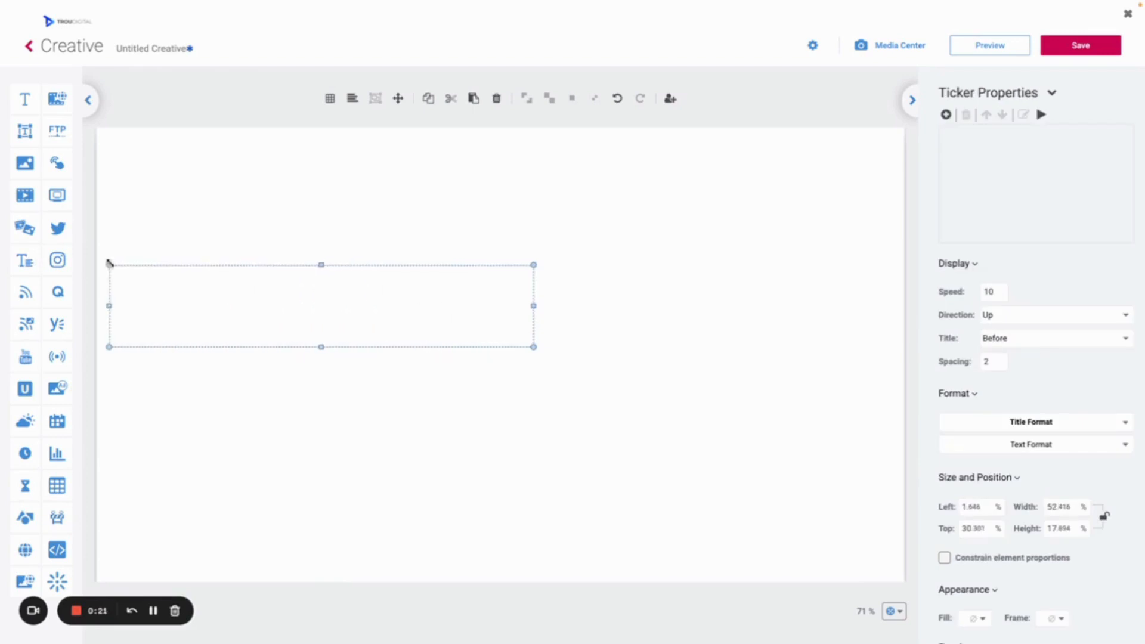
pyautogui.moveTo(534, 306); pyautogui.dragTo(874, 306)
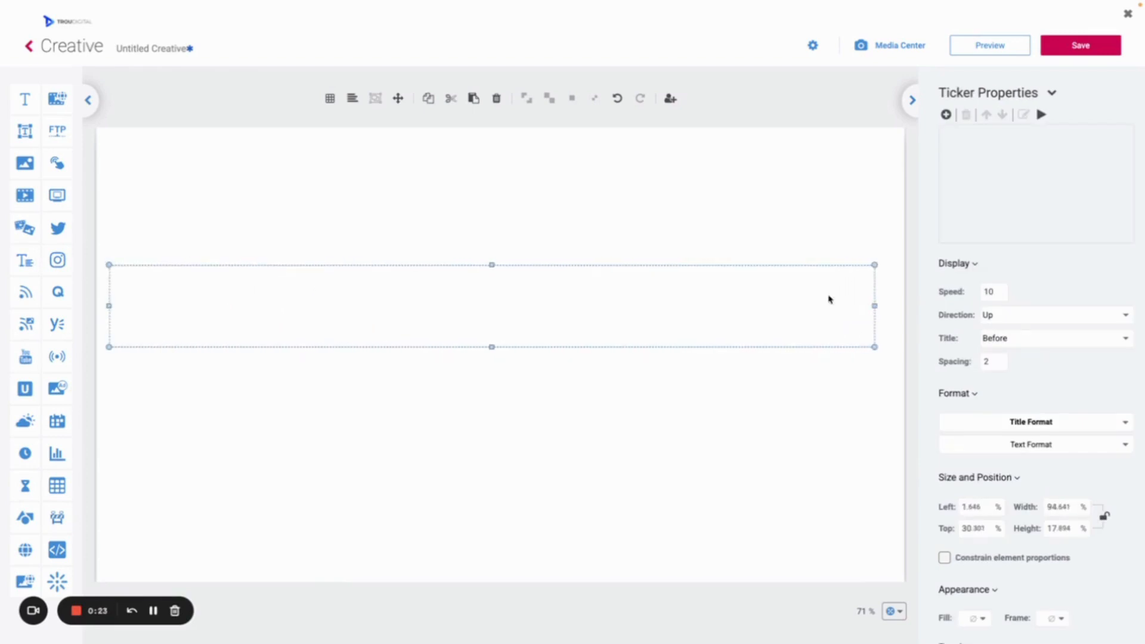
# Center the ticker box both vertically and horizontally on the canvas, then deselect it
pyautogui.click(353, 99)
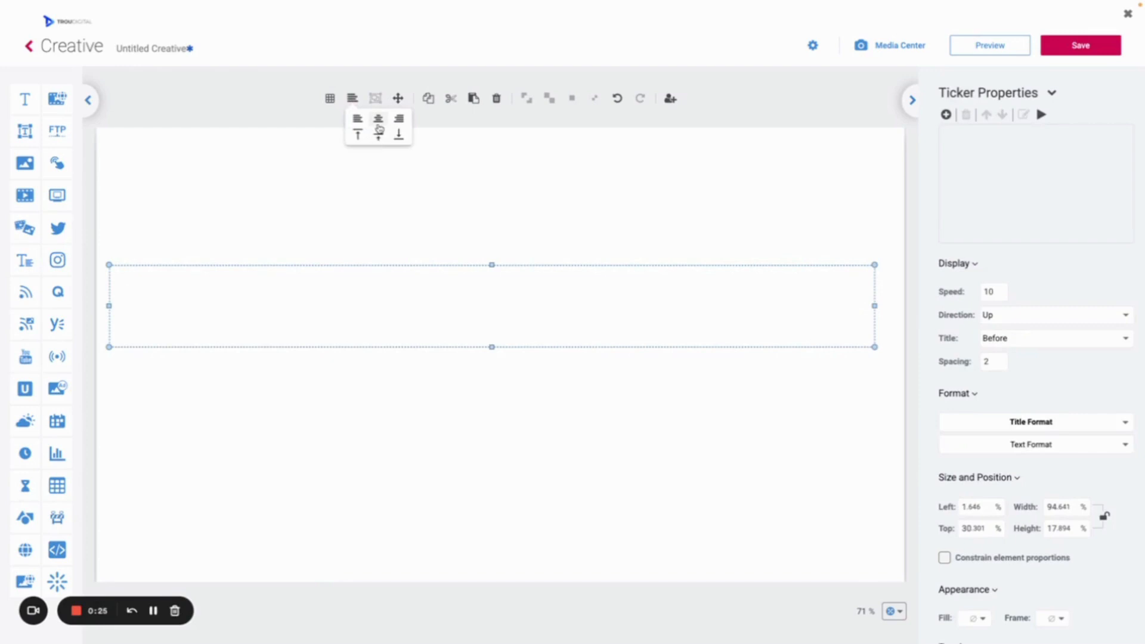
pyautogui.click(378, 134)
pyautogui.click(378, 120)
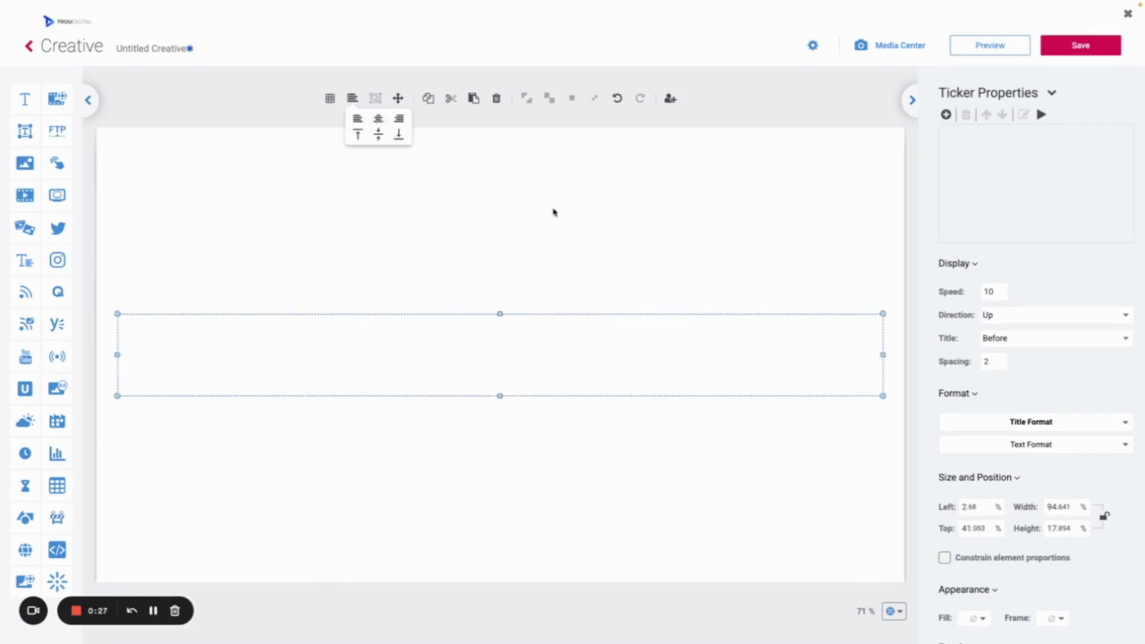
pyautogui.click(568, 215)
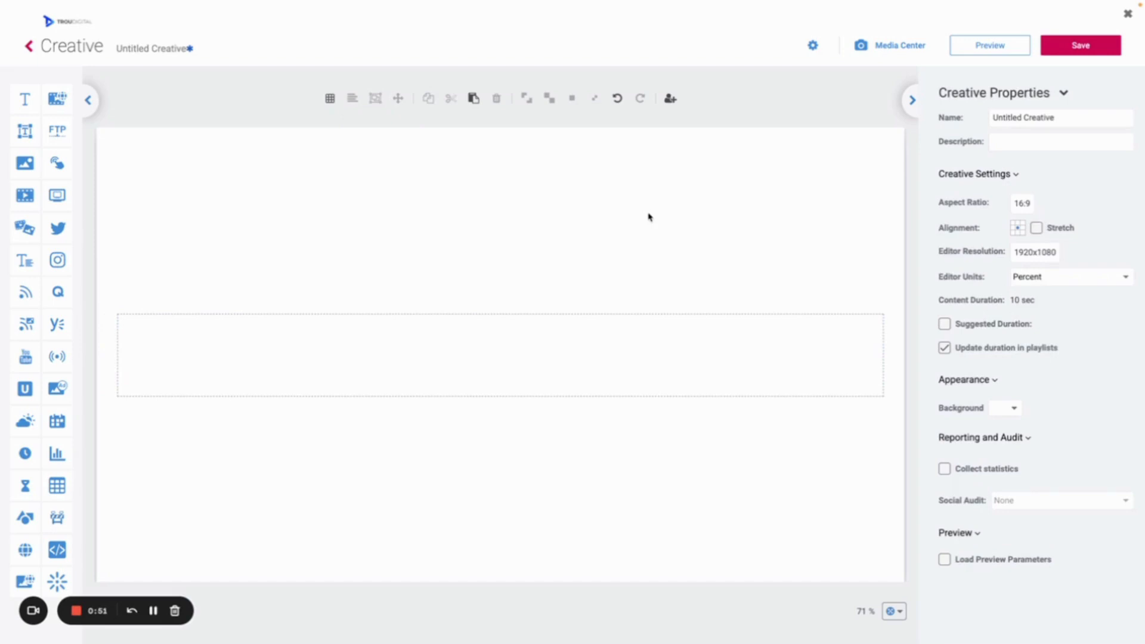
# Add a ticker entry with the title "Notice" and the text "Company meeting Thursday at 3pm"
pyautogui.click(526, 350)
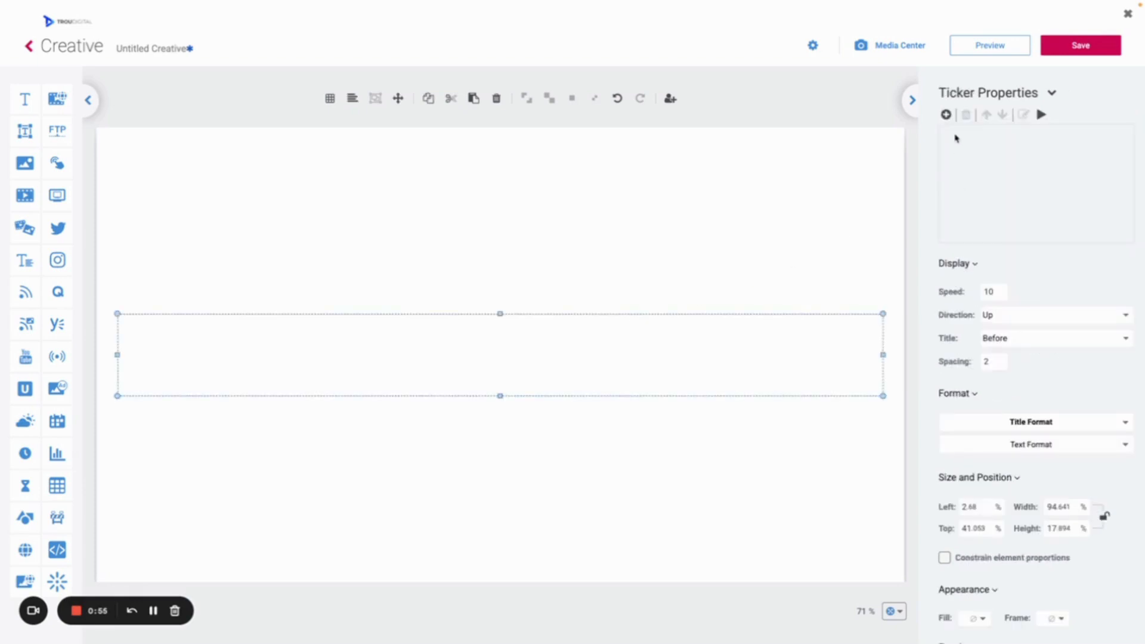
pyautogui.click(946, 115)
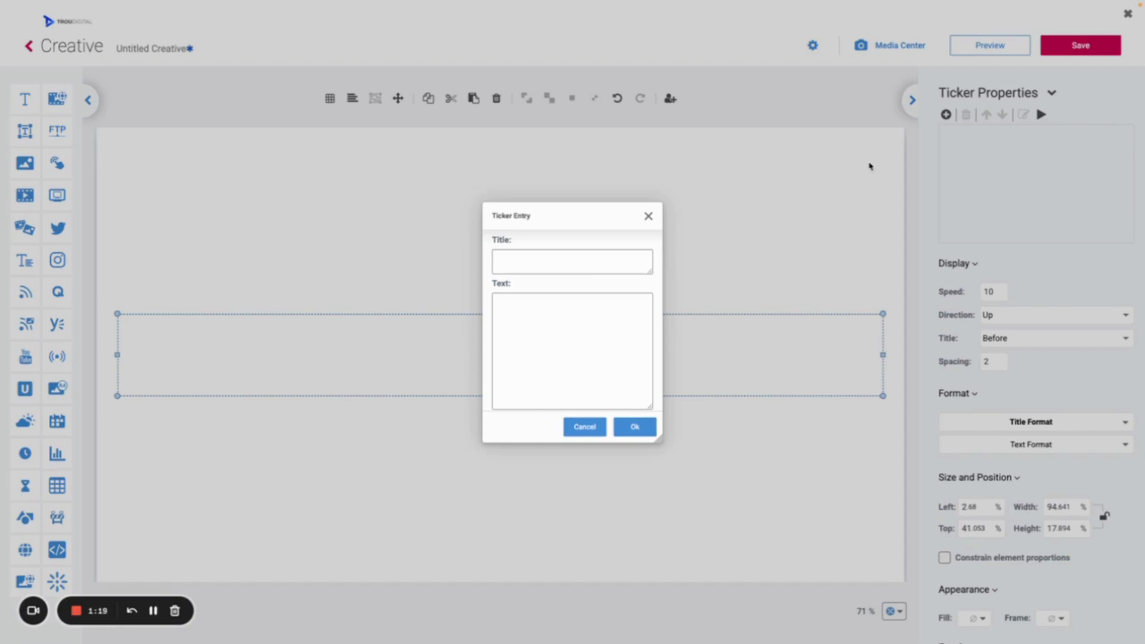
pyautogui.click(595, 265)
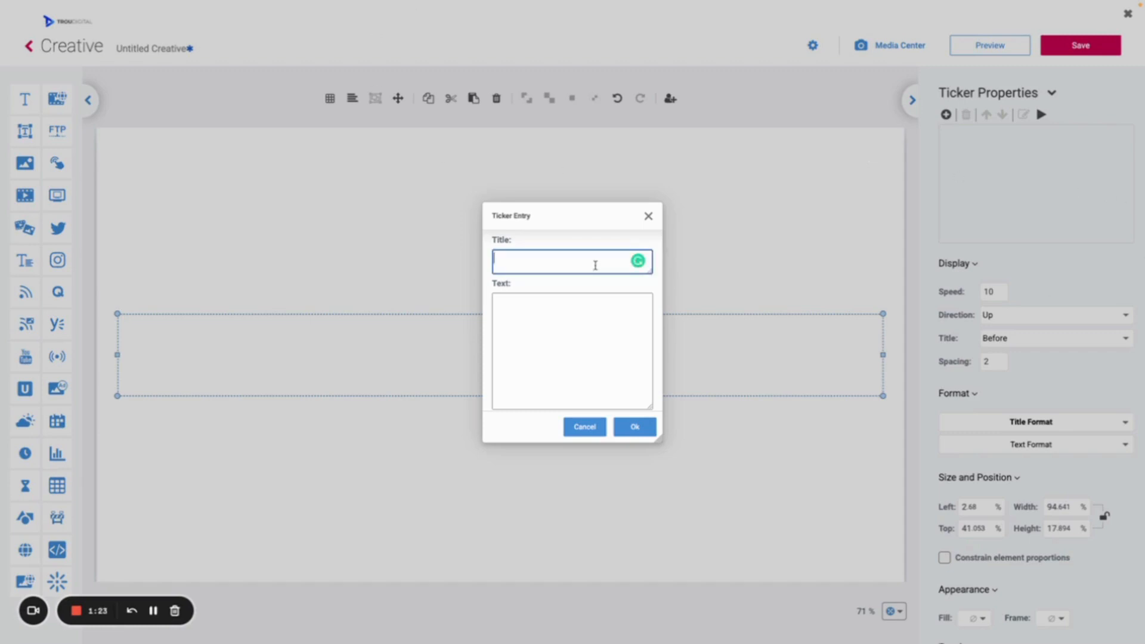
pyautogui.write('NO')
pyautogui.write('otice')
pyautogui.press('Tab')
pyautogui.write('Camp')
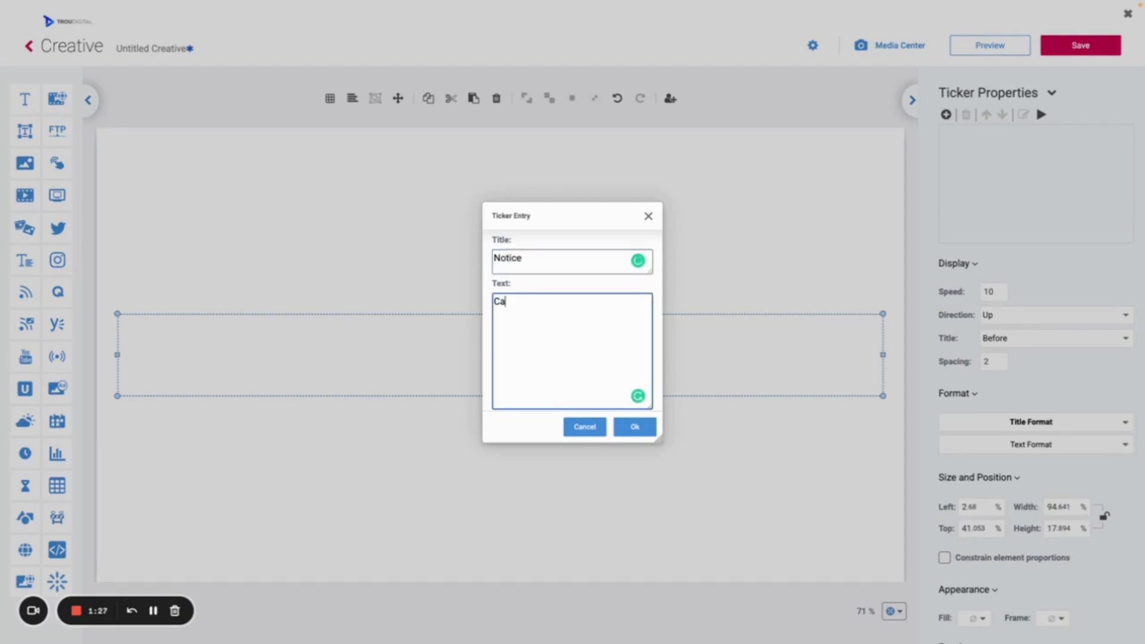
pyautogui.press('BackSpace')
pyautogui.press('BackSpace')
pyautogui.press('BackSpace')
pyautogui.write('ompany meeting Thur')
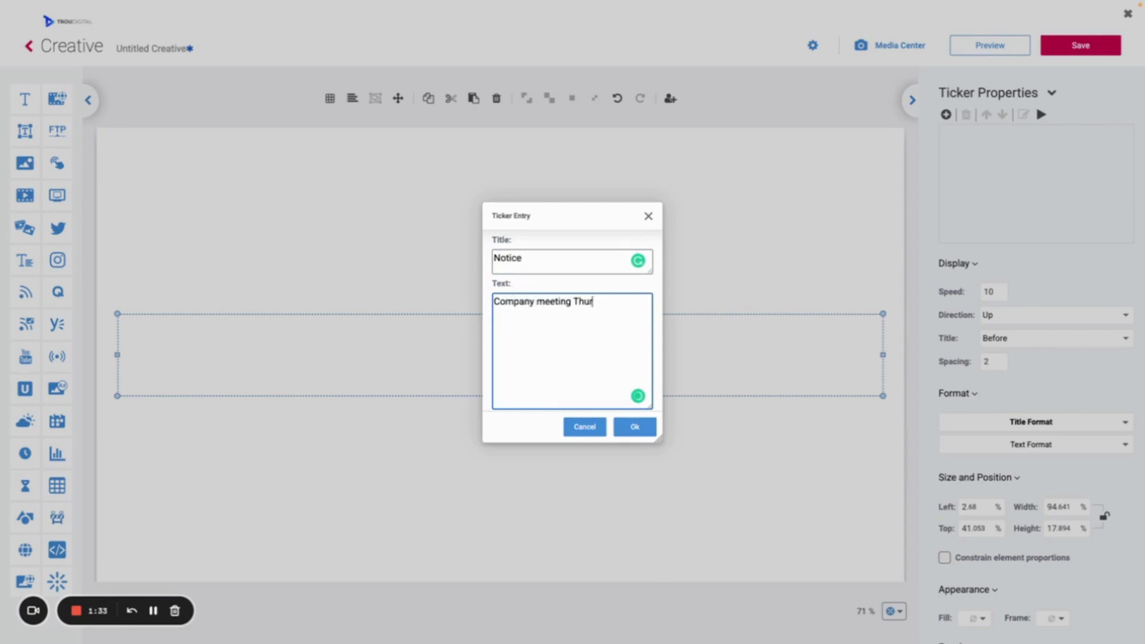
pyautogui.write('sday at 3pm')
pyautogui.click(654, 354)
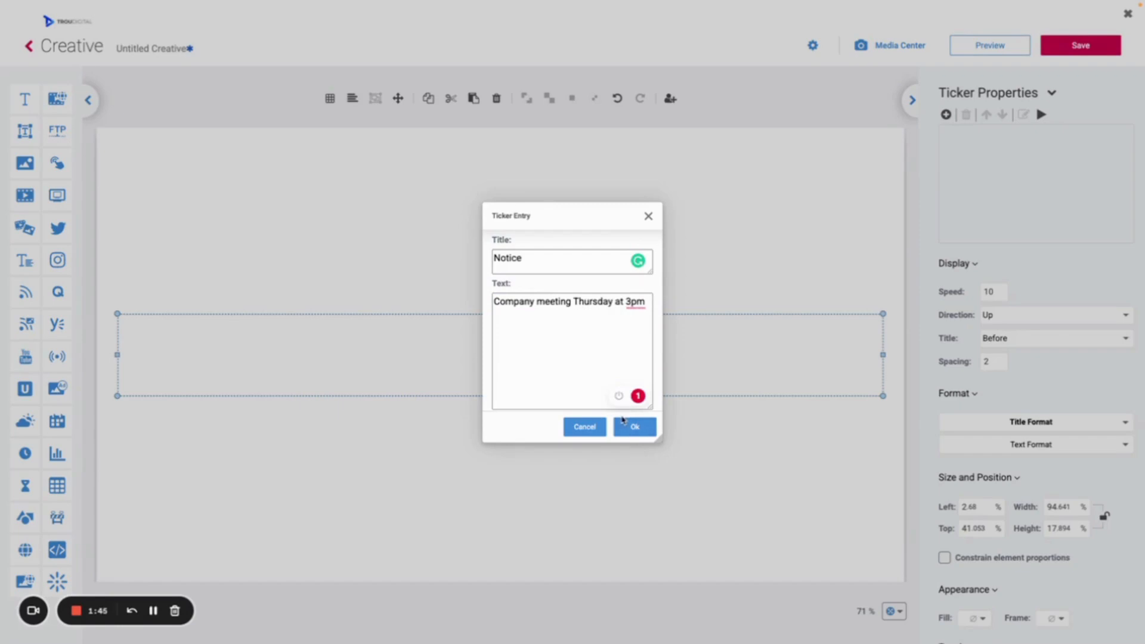
pyautogui.click(629, 428)
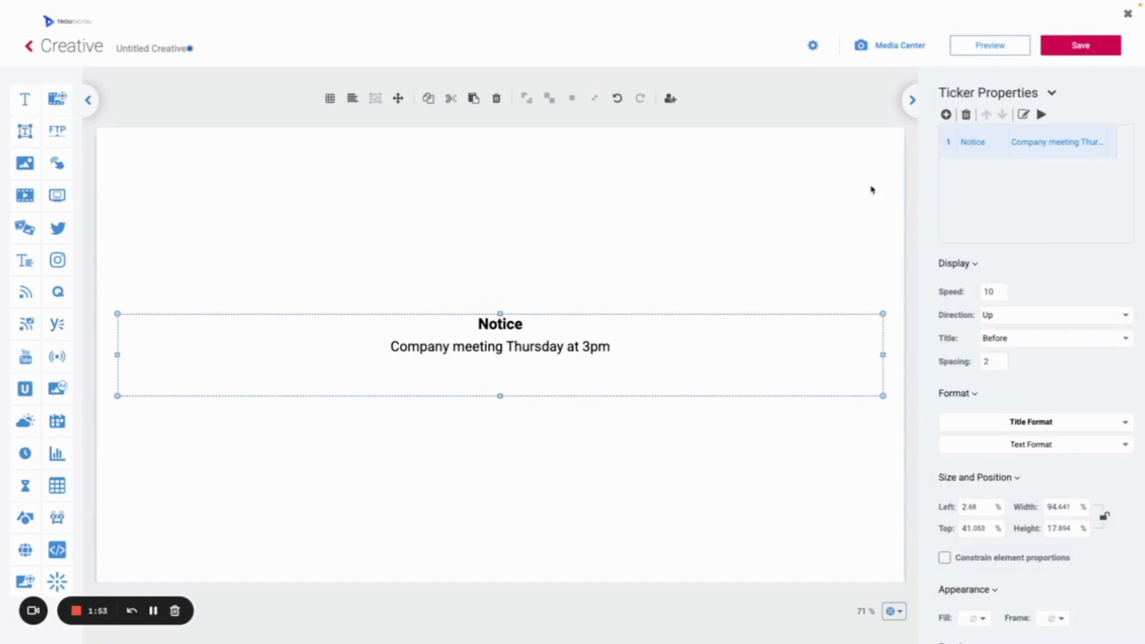
# Set the ticker's speed to 40, playing and stopping the scrolling before and after the change to compare
pyautogui.click(1040, 115)
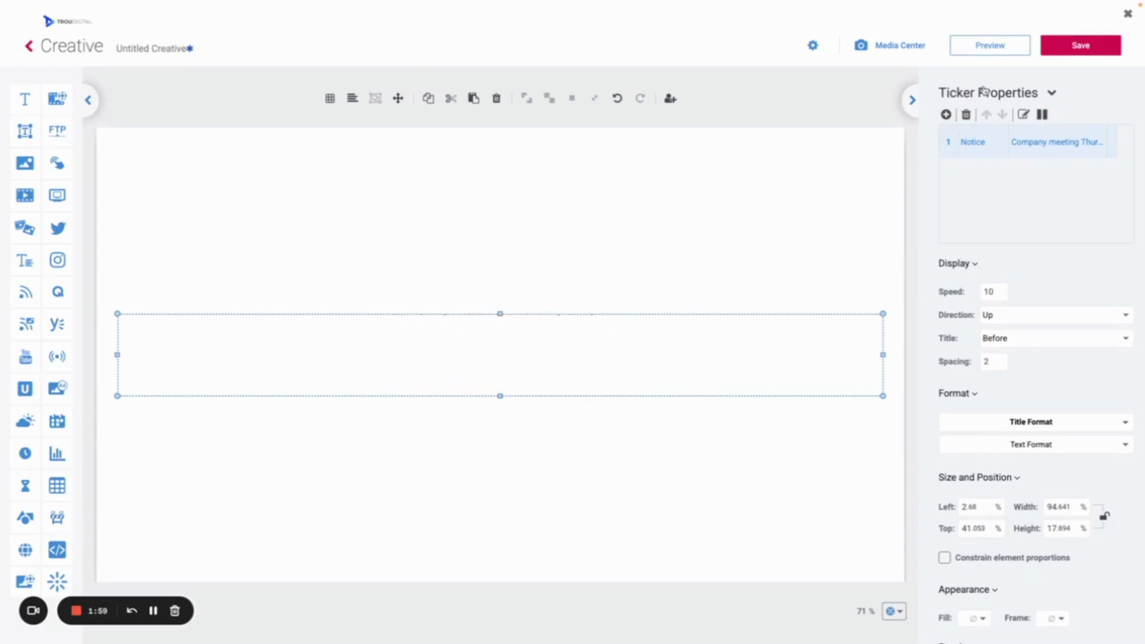
pyautogui.click(1041, 115)
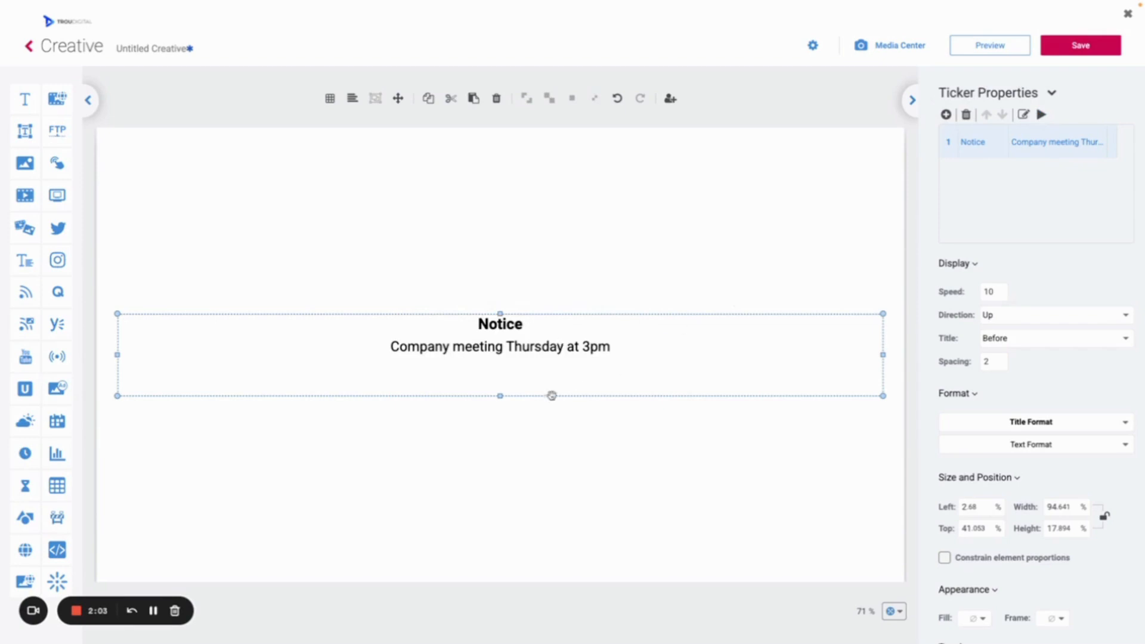
pyautogui.doubleClick(986, 291)
pyautogui.write('40')
pyautogui.click(1096, 277)
pyautogui.doubleClick(993, 293)
pyautogui.click(1062, 227)
pyautogui.click(1043, 115)
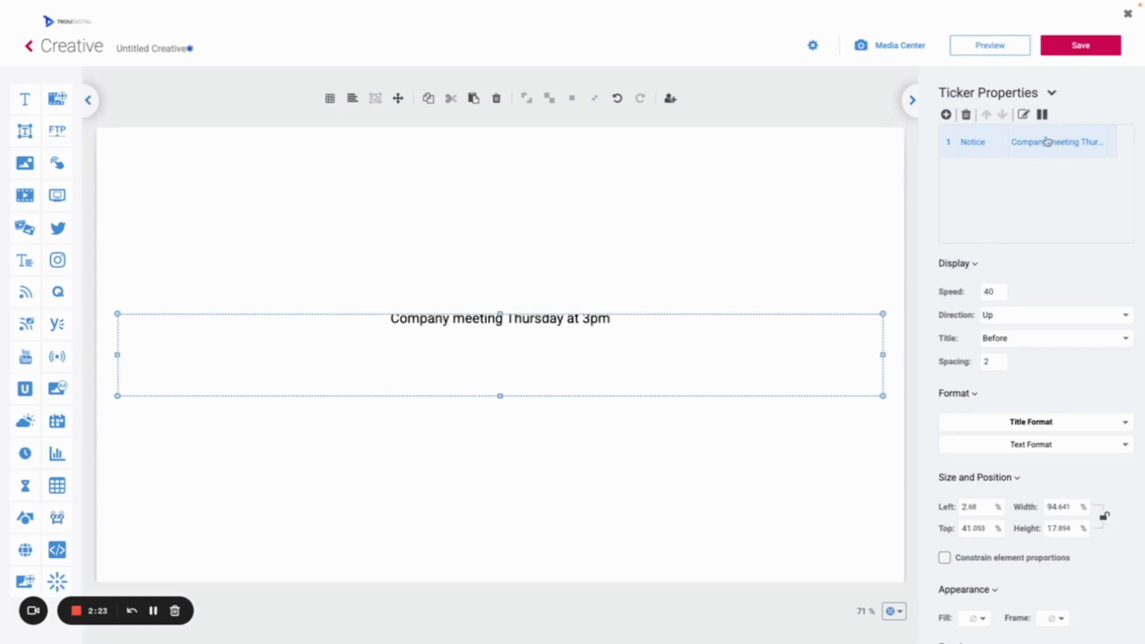
pyautogui.click(1042, 114)
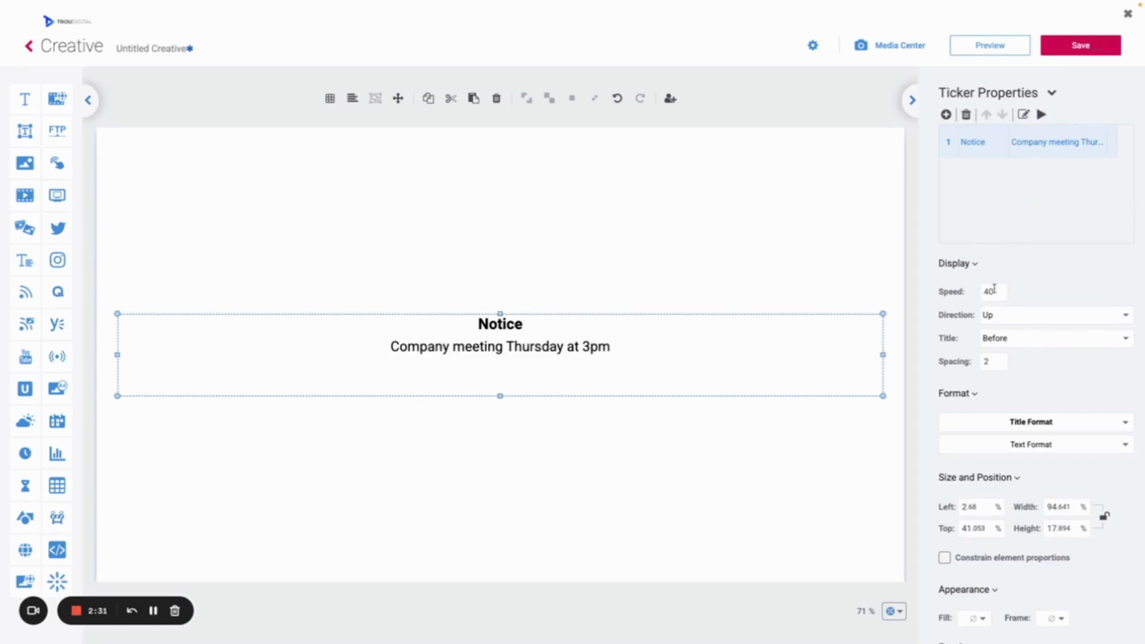
# Change the ticker's scroll direction to Left, and play and stop it to check the movement
pyautogui.click(1012, 317)
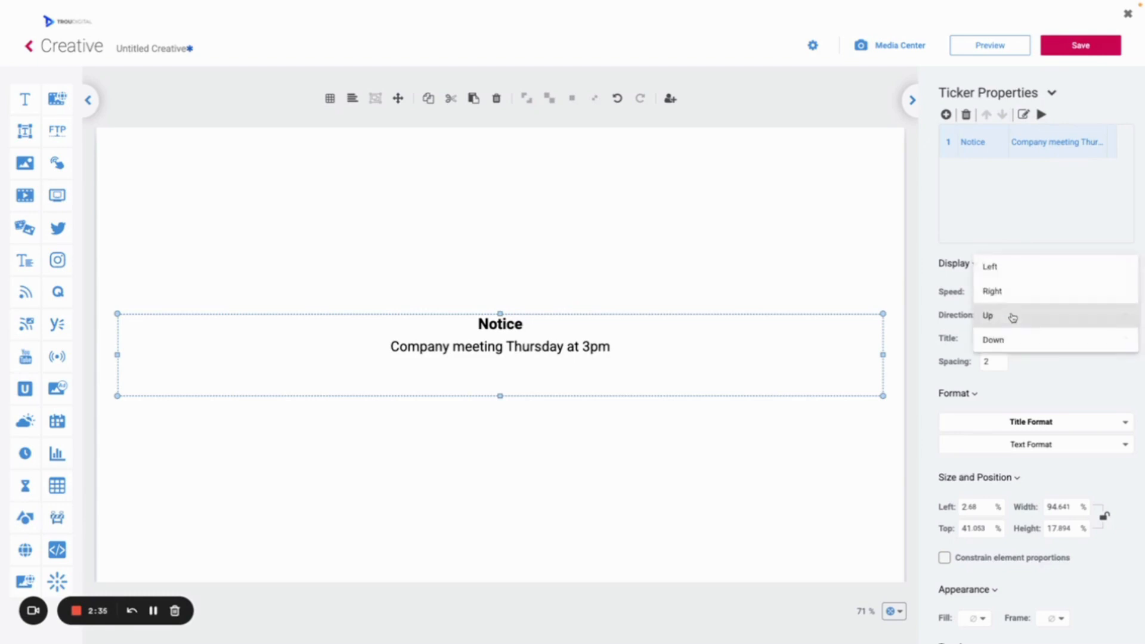
pyautogui.click(1013, 268)
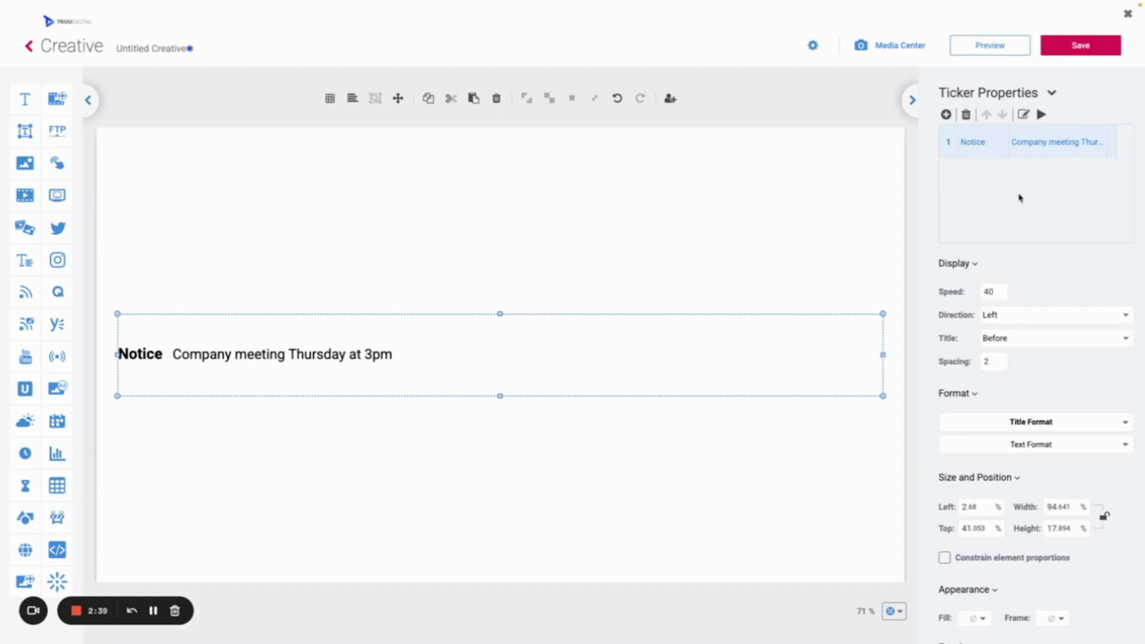
pyautogui.click(1042, 117)
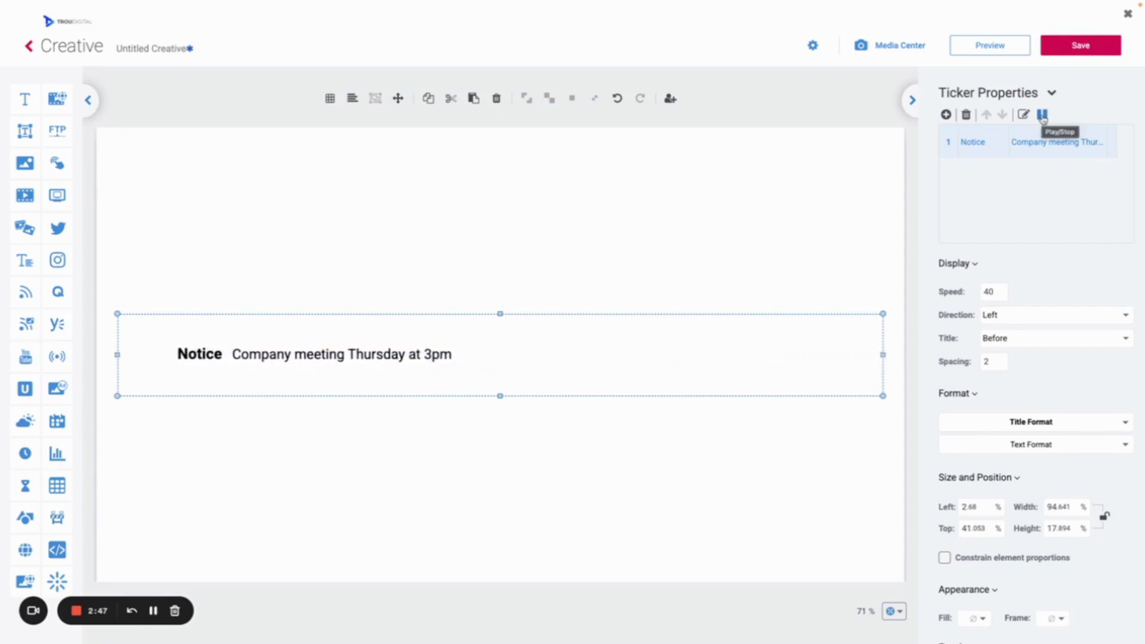
pyautogui.click(1042, 116)
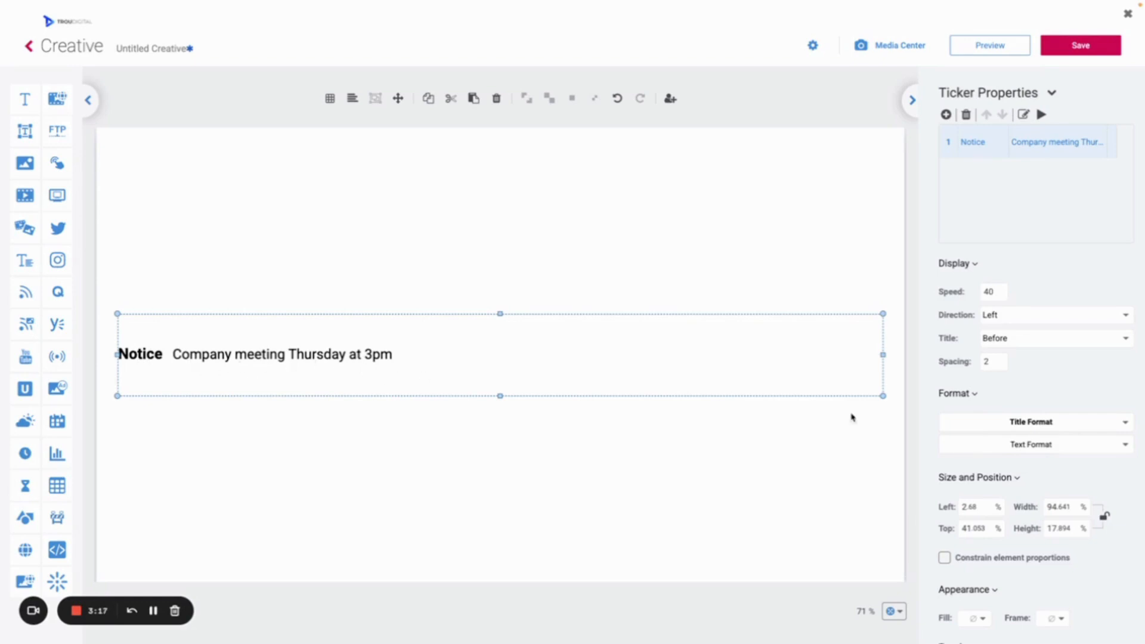
# Format the ticker title in the Aclonica font at size 64 with the green colour 33ff00
pyautogui.click(1041, 424)
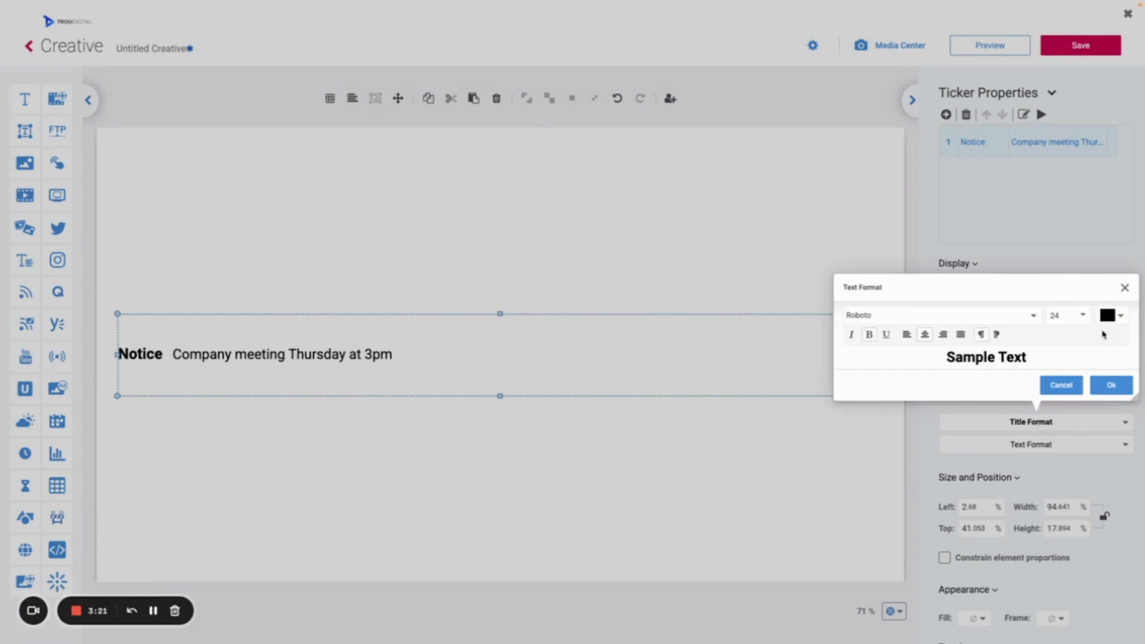
pyautogui.click(1034, 320)
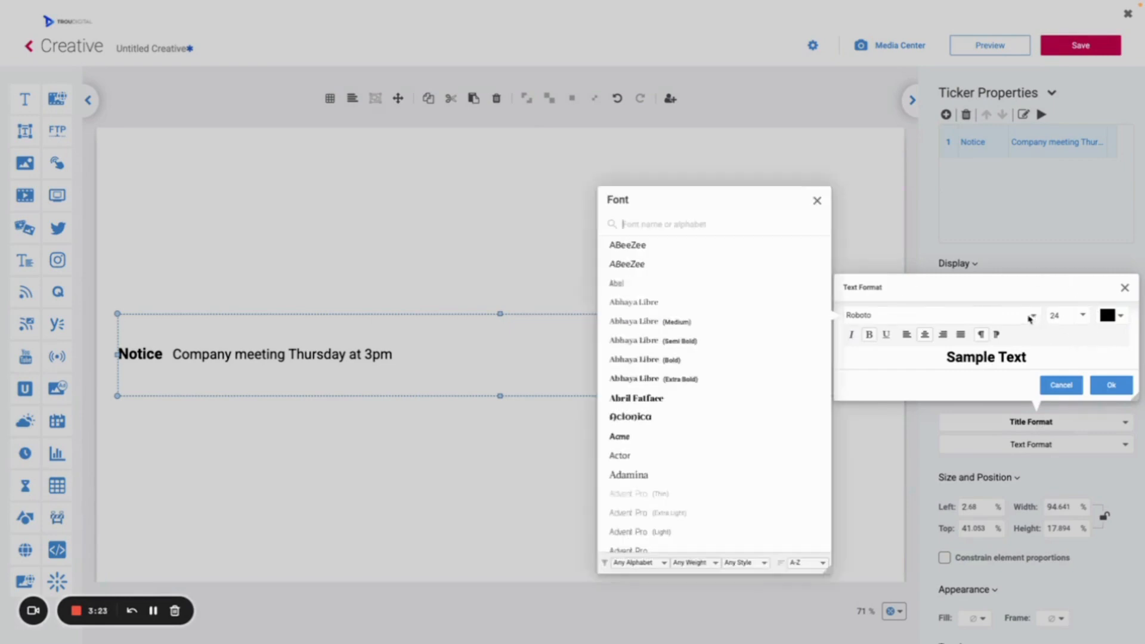
pyautogui.click(706, 422)
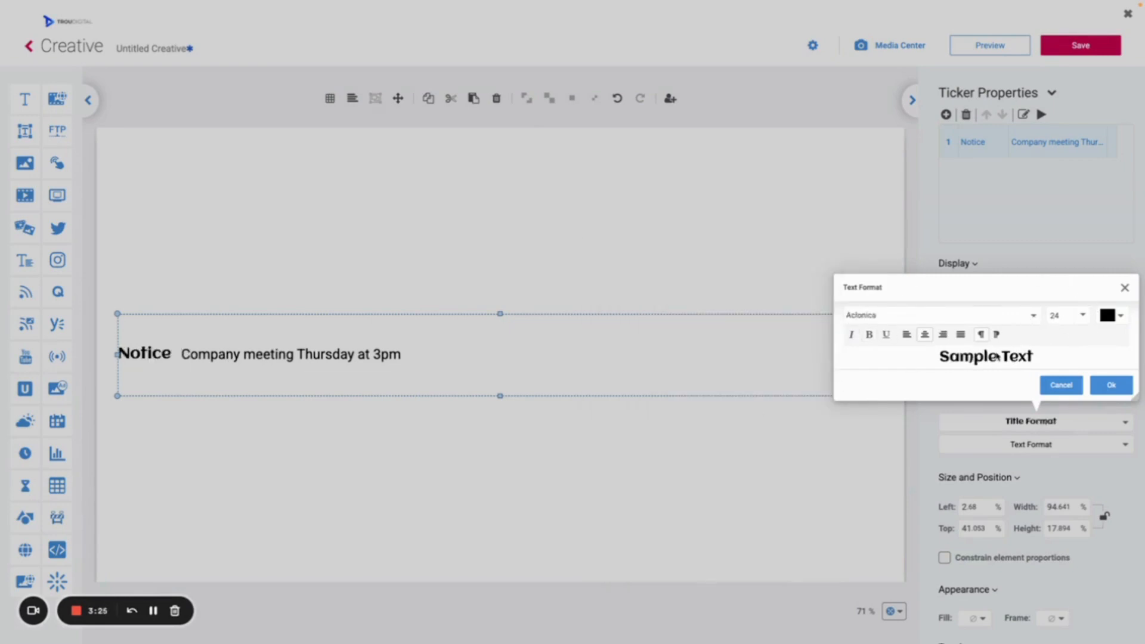
pyautogui.click(1083, 315)
pyautogui.scroll(-3, 1073, 410)
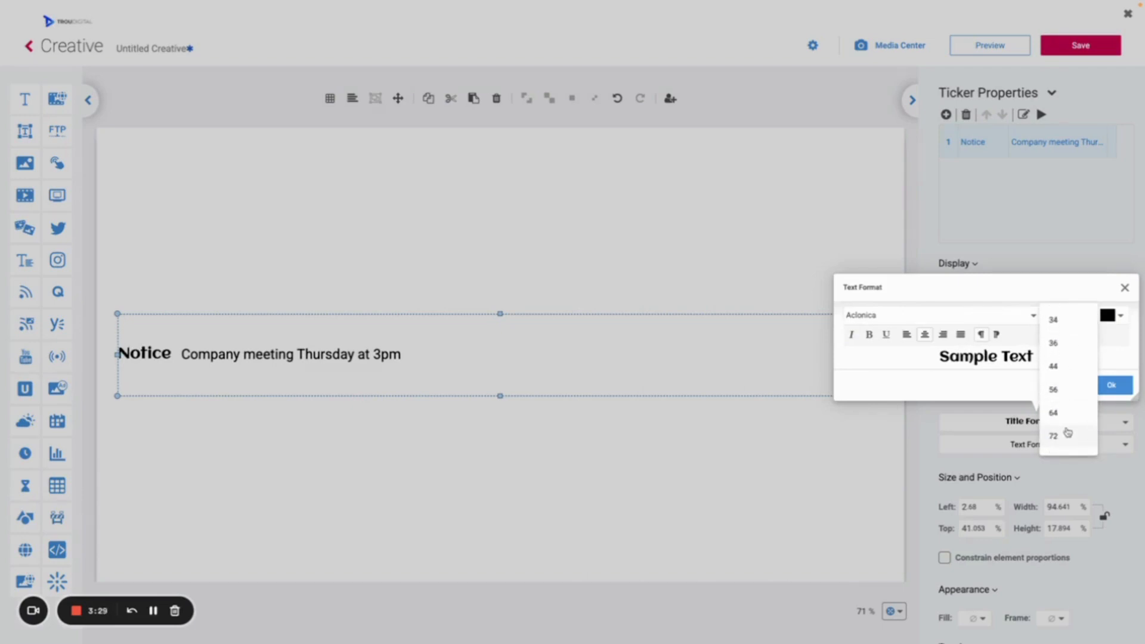
pyautogui.click(1068, 431)
pyautogui.click(1115, 316)
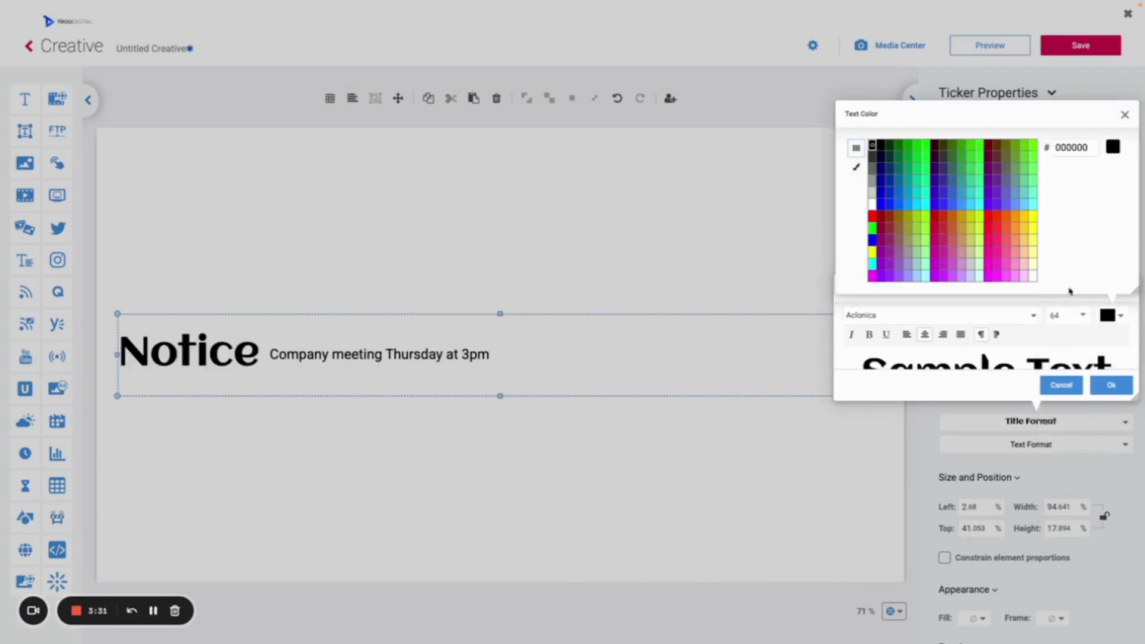
pyautogui.click(979, 145)
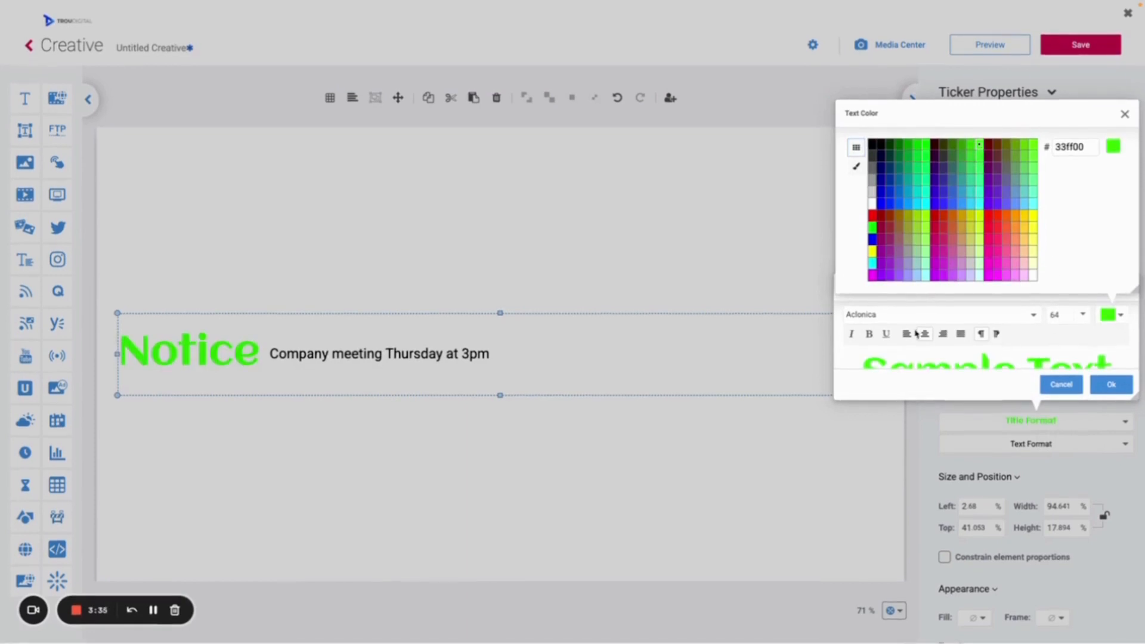
pyautogui.click(1097, 379)
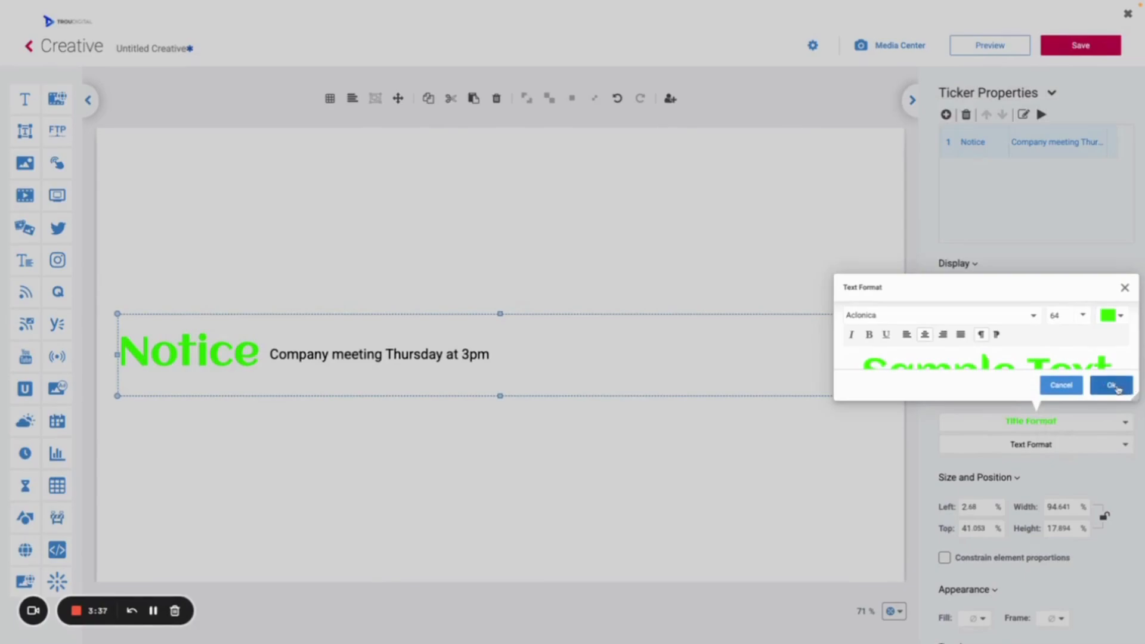
pyautogui.click(1113, 386)
# View the ticker deselected, then reselect it and play and stop the scrolling to check the title format
pyautogui.click(593, 457)
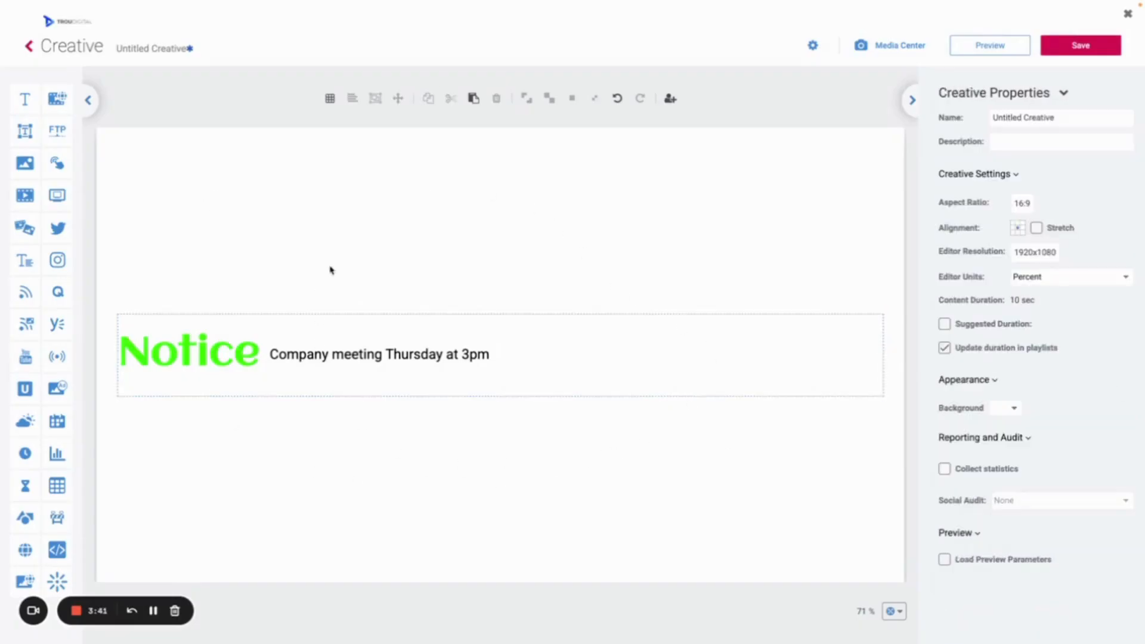
pyautogui.click(662, 360)
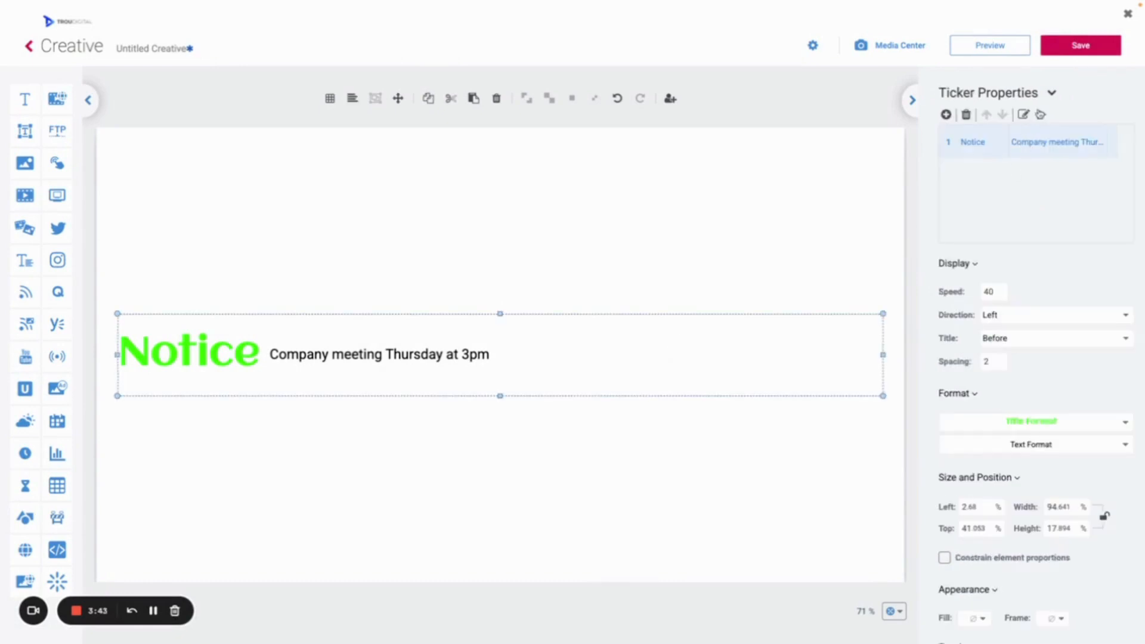
pyautogui.click(1041, 113)
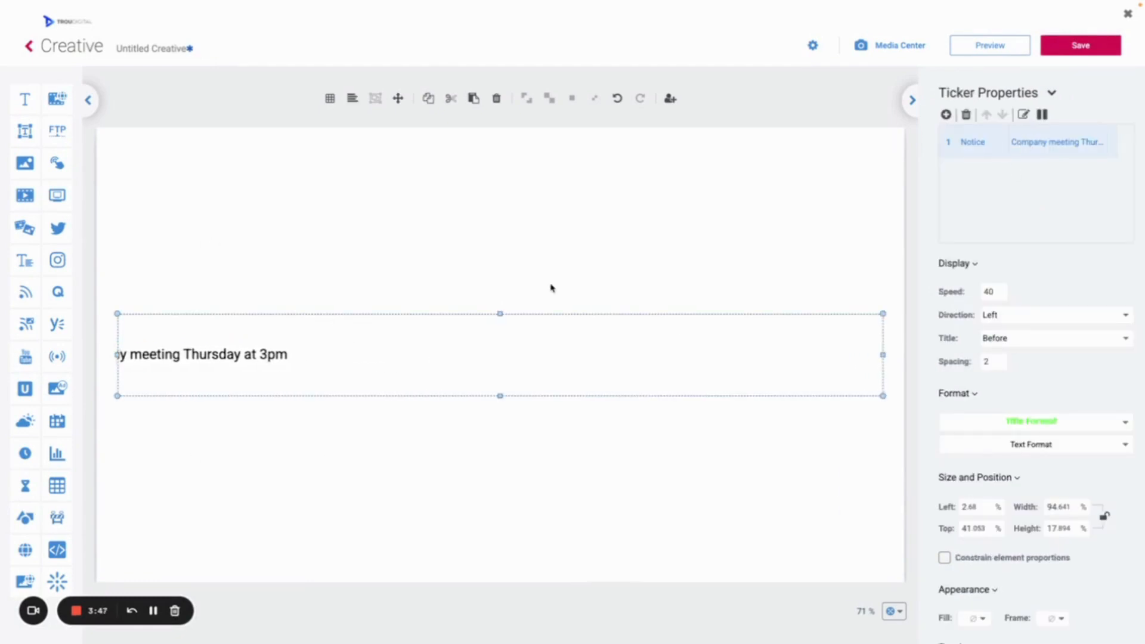
pyautogui.click(1042, 114)
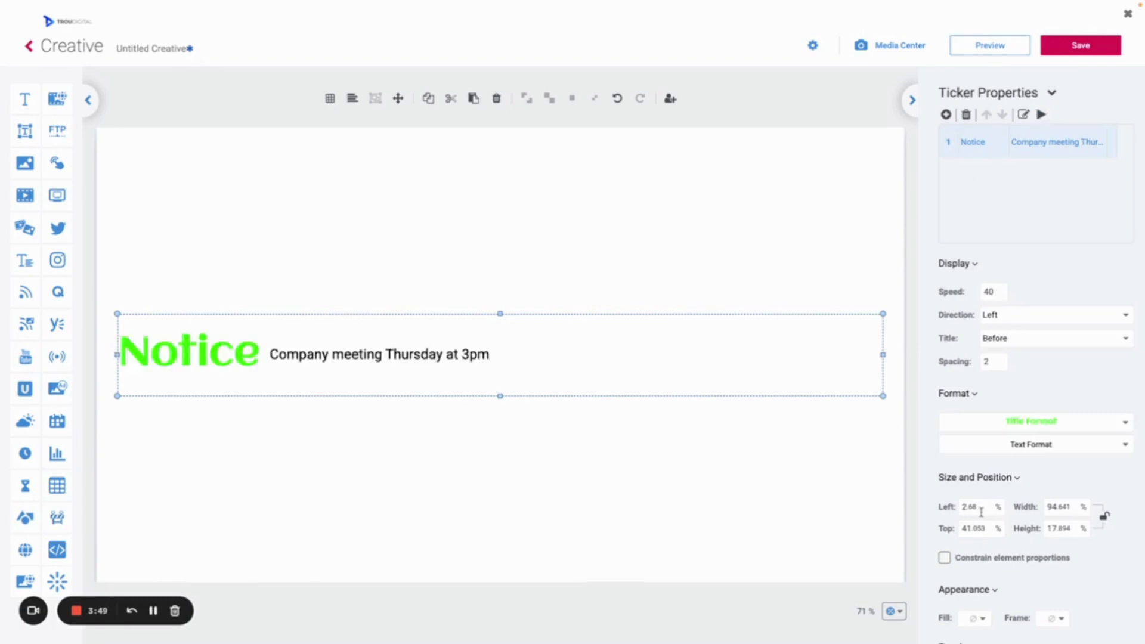
# Set the ticker's body text colour to red ff0000 and play the scrolling to check it
pyautogui.click(1034, 446)
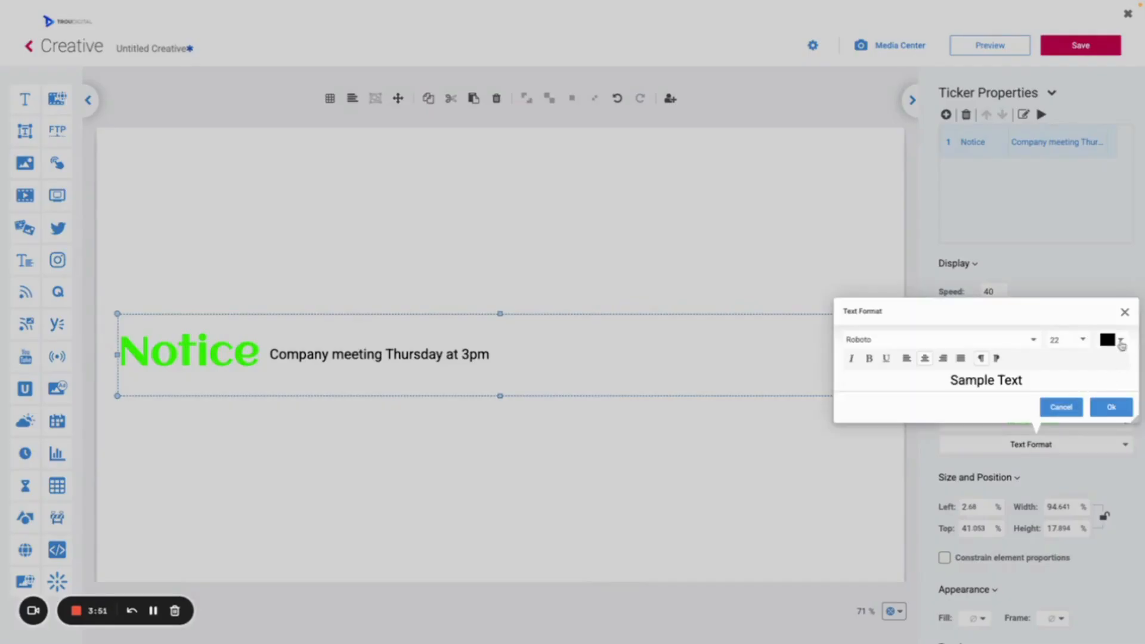
pyautogui.click(1121, 340)
pyautogui.click(991, 242)
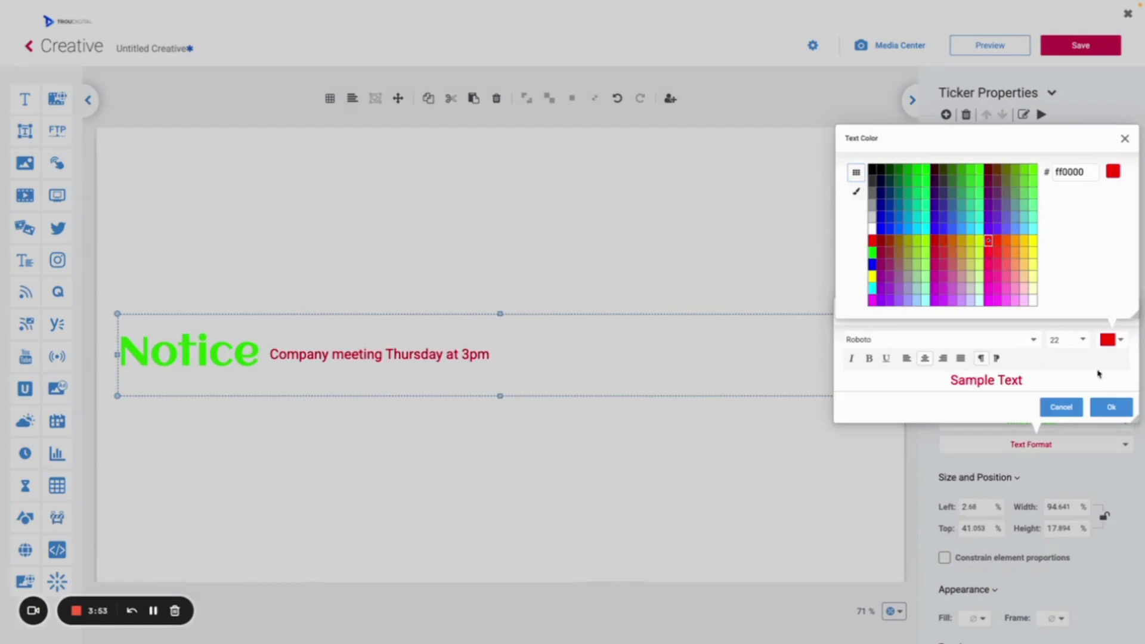
pyautogui.click(1108, 406)
pyautogui.click(1112, 407)
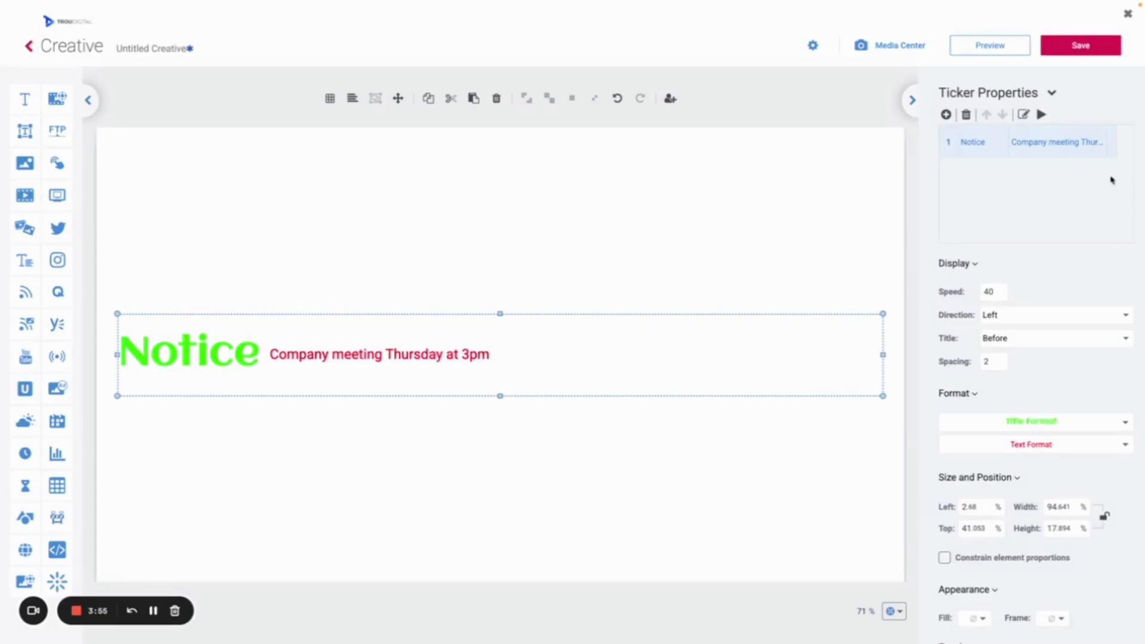
pyautogui.click(1041, 114)
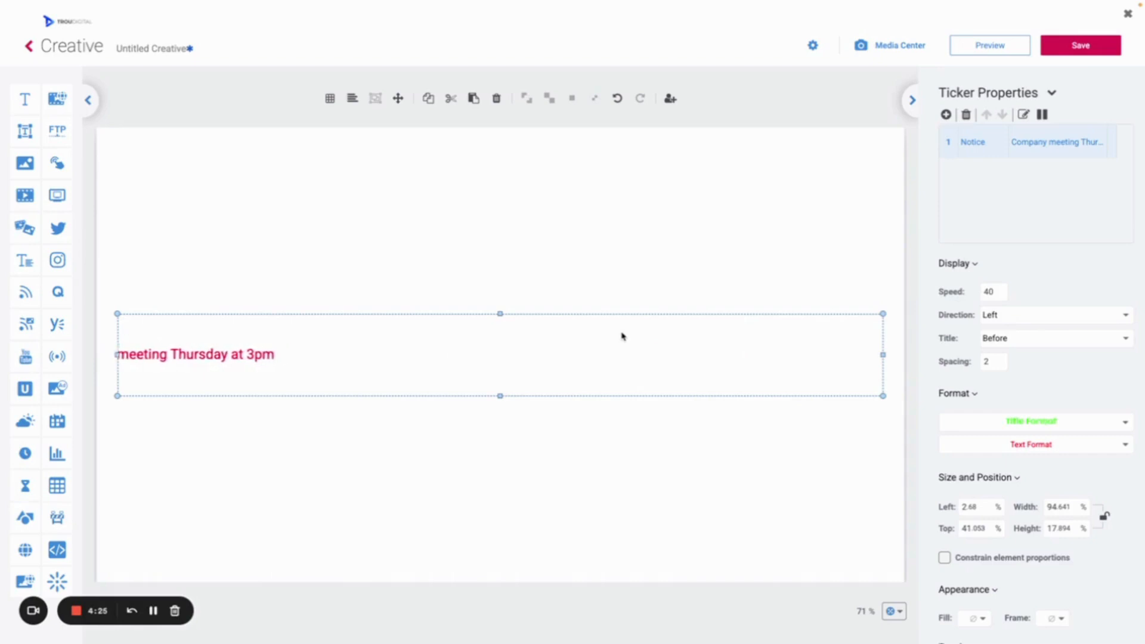
# View the scrolling ticker with its red body text, keep it selected and stop the scrolling
pyautogui.click(621, 276)
pyautogui.click(609, 356)
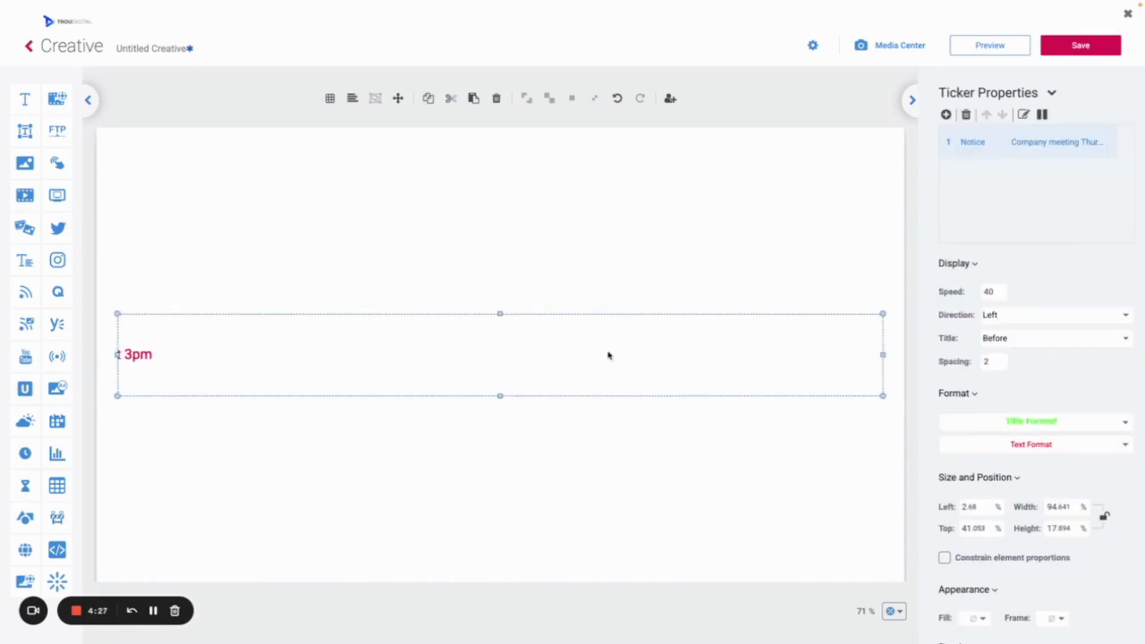
pyautogui.click(1042, 114)
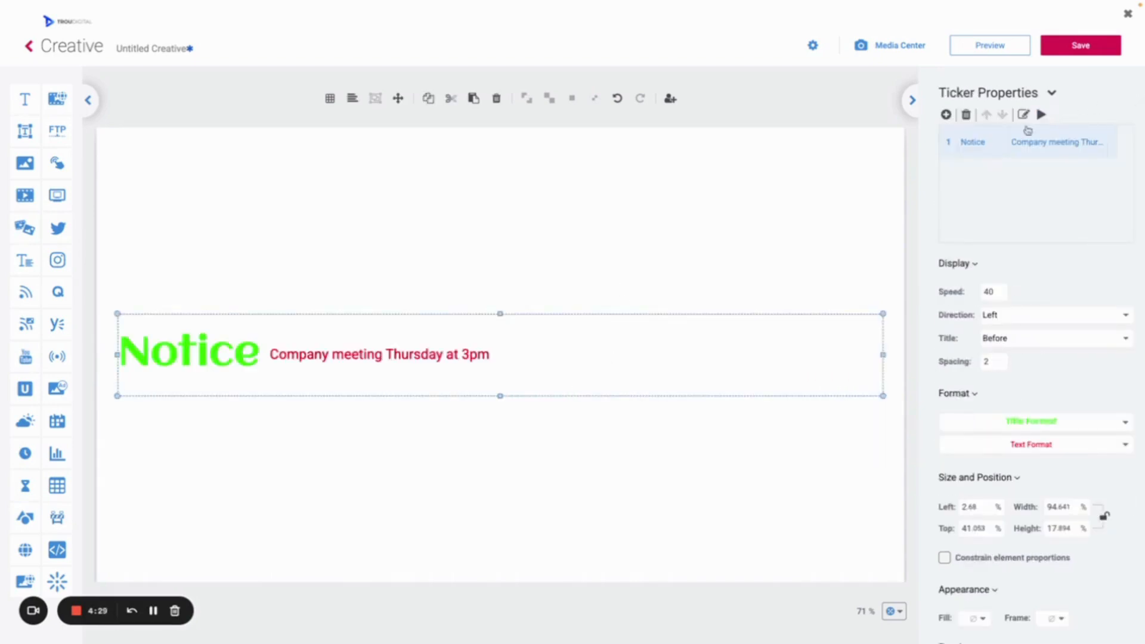
# Add a second ticker entry titled "Message 2" with the text "Sample text", and play the scrolling to check it
pyautogui.click(946, 114)
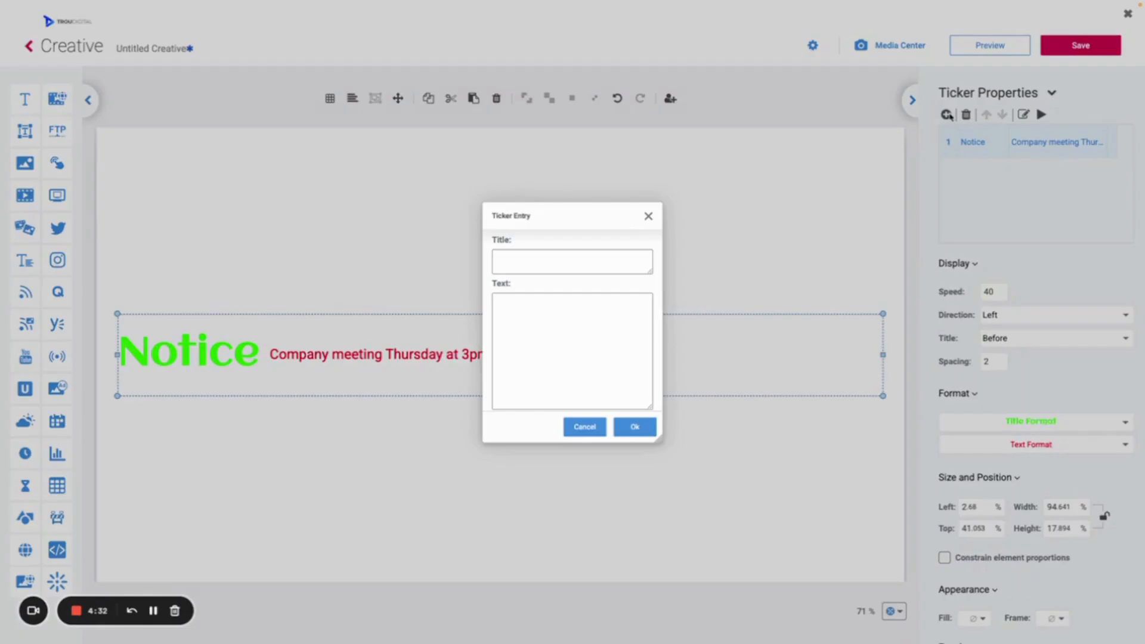
pyautogui.click(600, 263)
pyautogui.write('S')
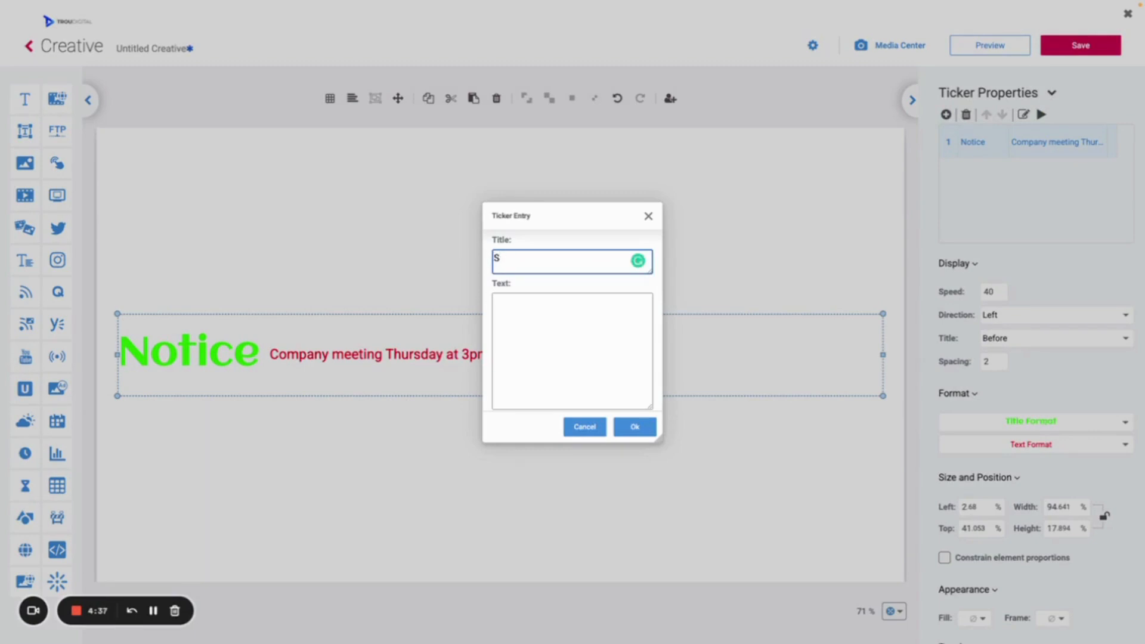
pyautogui.write('mpaMessage 2')
pyautogui.press('Tab')
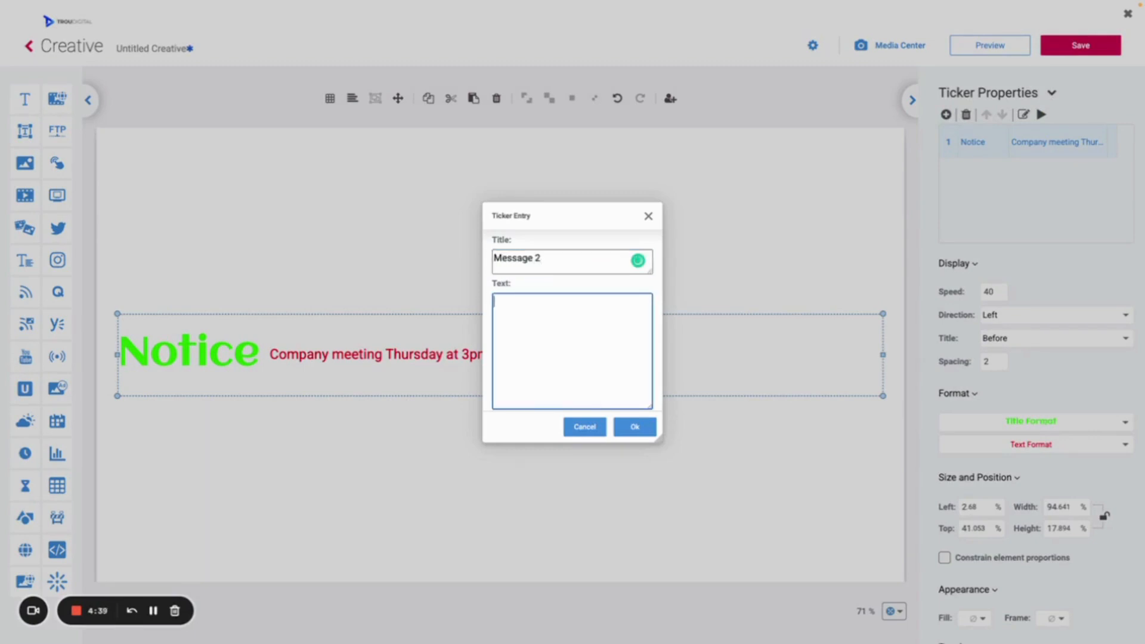
pyautogui.write('Sample tesx')
pyautogui.click(634, 427)
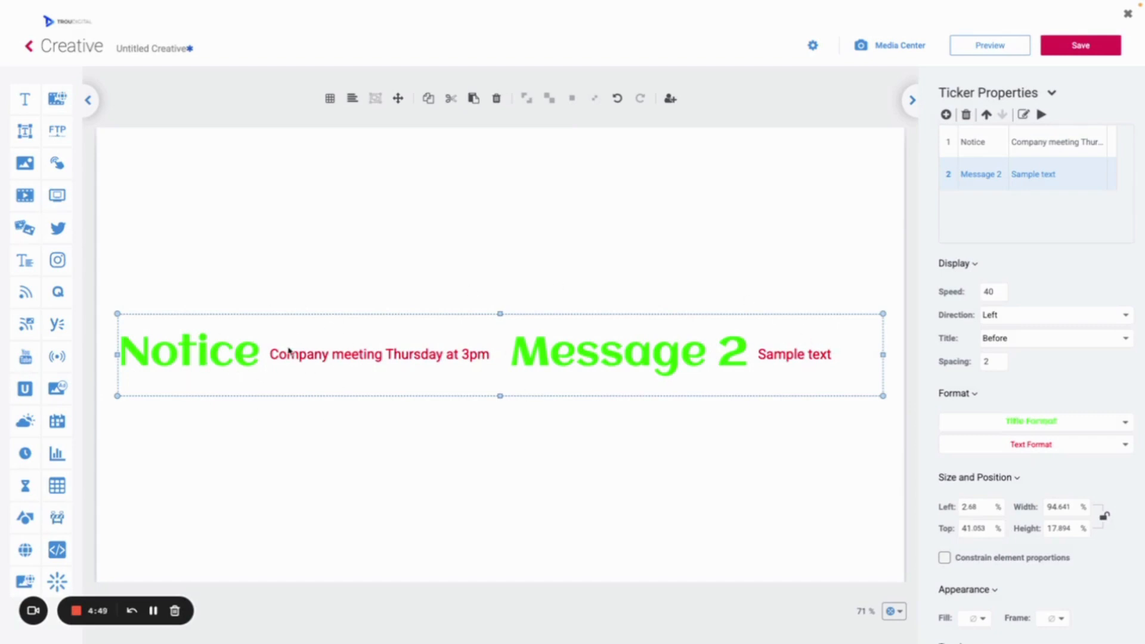
pyautogui.click(1041, 114)
# Move the Message 2 entry above the Notice entry in the ticker's order, and return it to second place
pyautogui.click(979, 152)
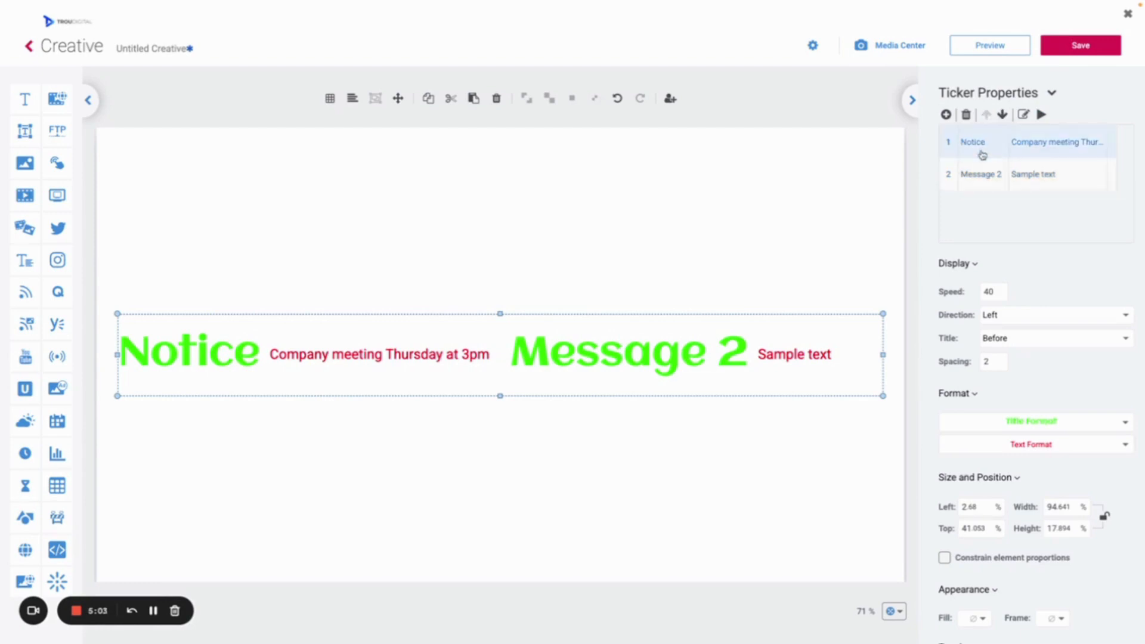
pyautogui.click(980, 171)
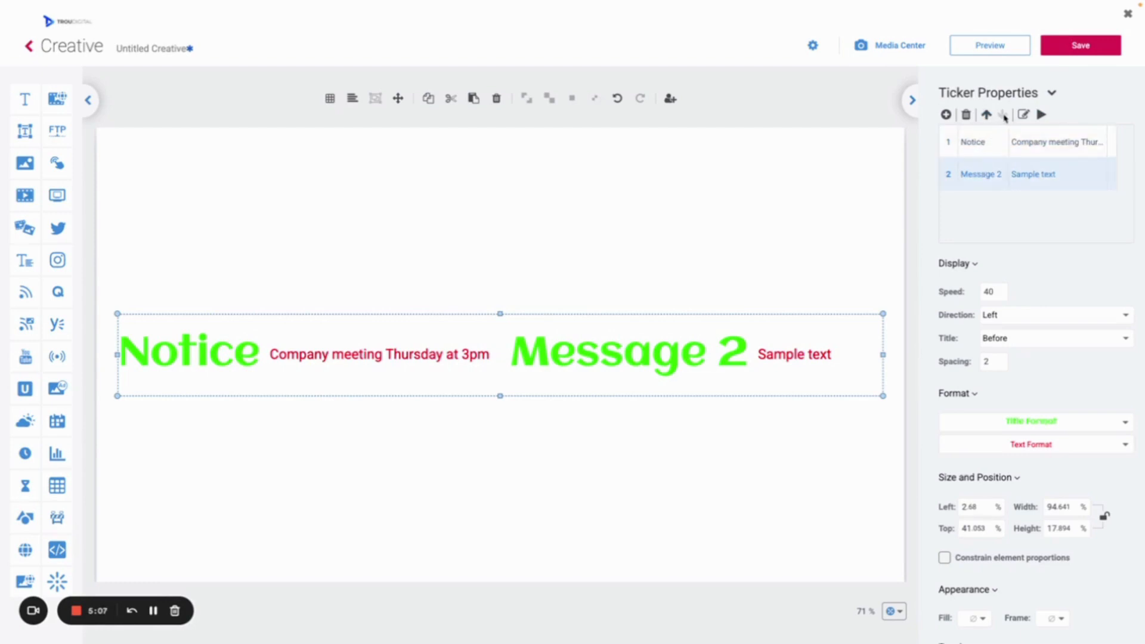
pyautogui.moveTo(994, 146)
pyautogui.mouseDown()
pyautogui.moveTo(990, 200)
pyautogui.moveTo(1002, 195)
pyautogui.moveTo(1004, 141)
pyautogui.moveTo(994, 144)
pyautogui.mouseUp()
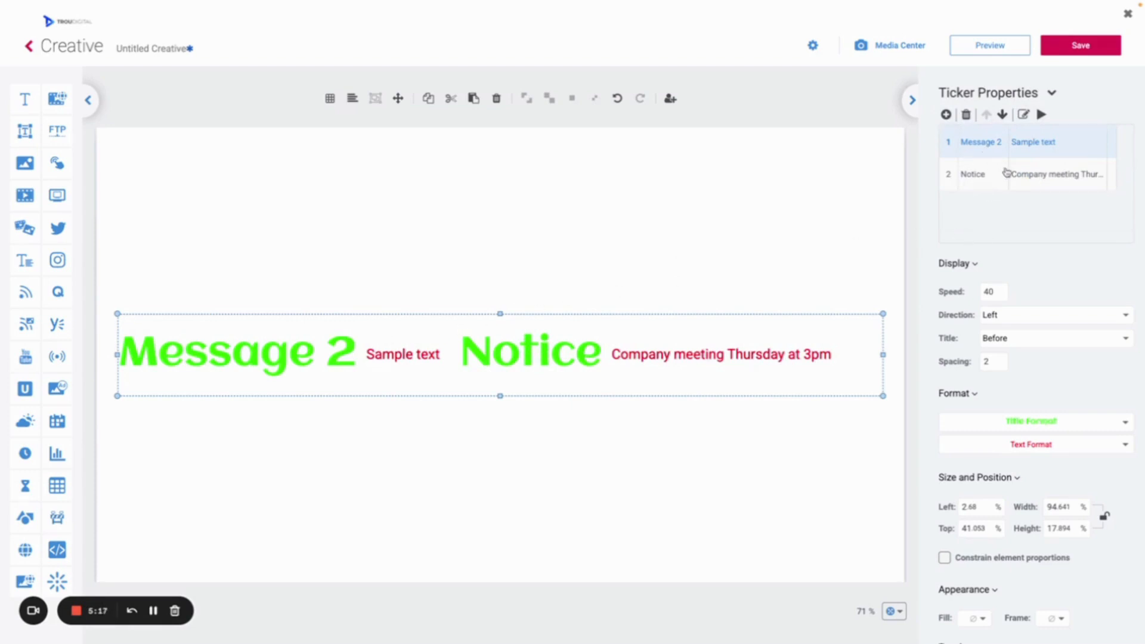
pyautogui.click(1002, 114)
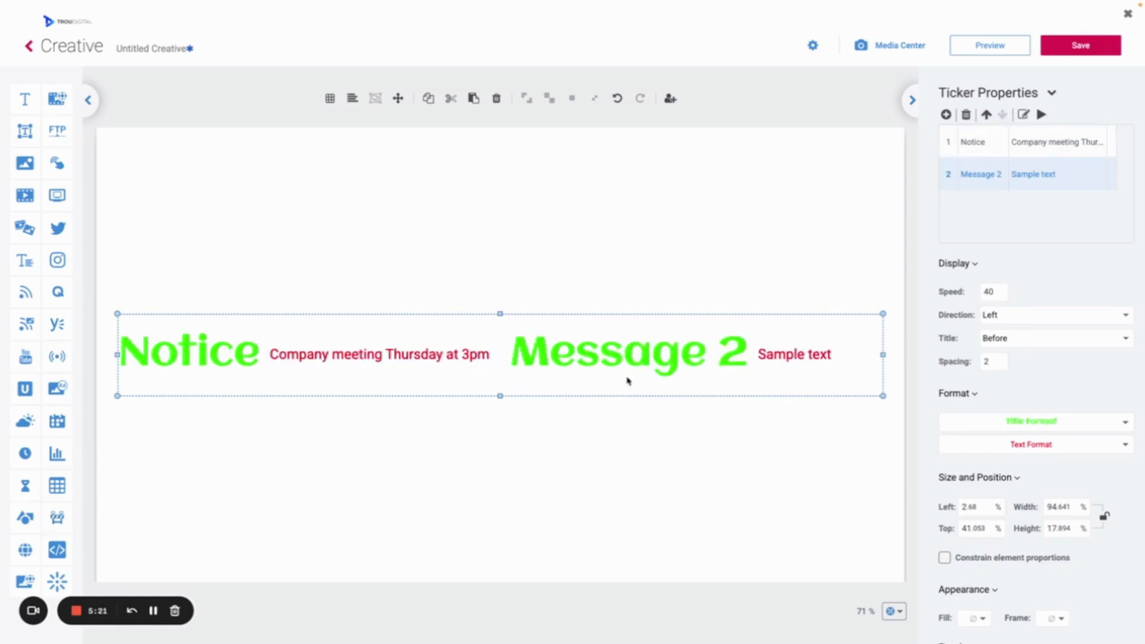